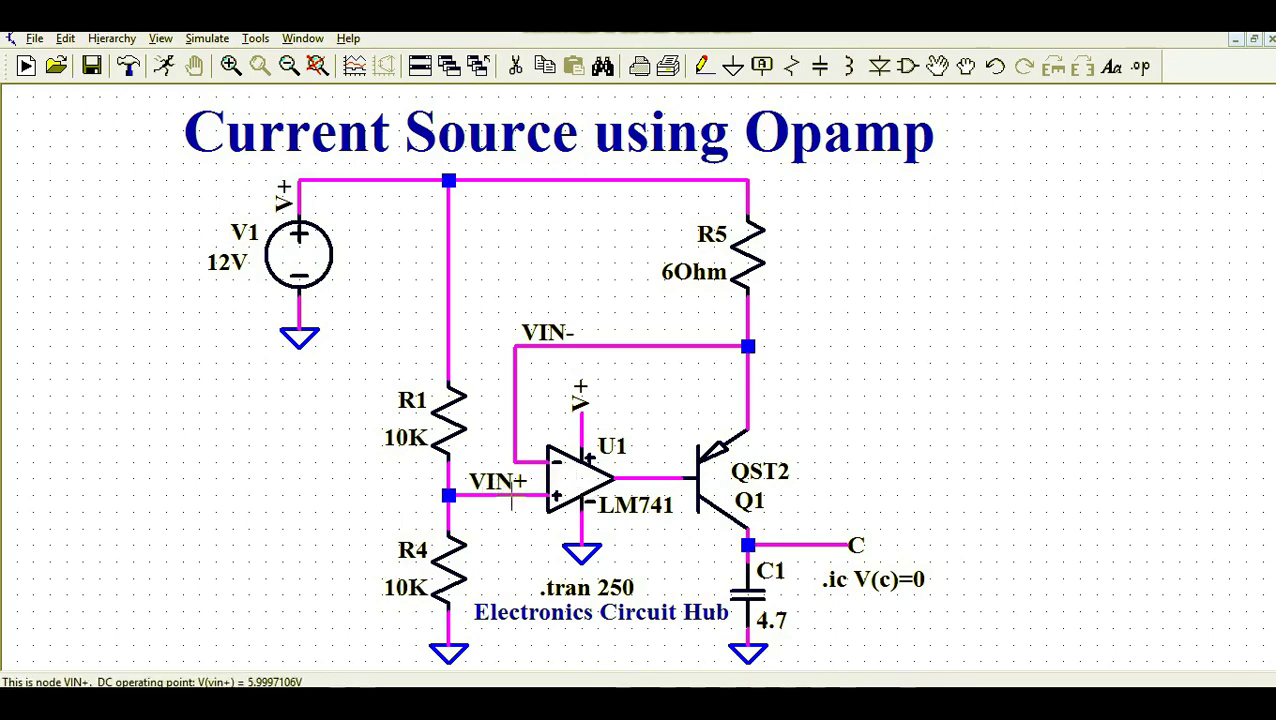
Add a 'VIN+ = VIN-' comment at font size 3.5, placed left of the VIN+ node.
left_click(1111, 66)
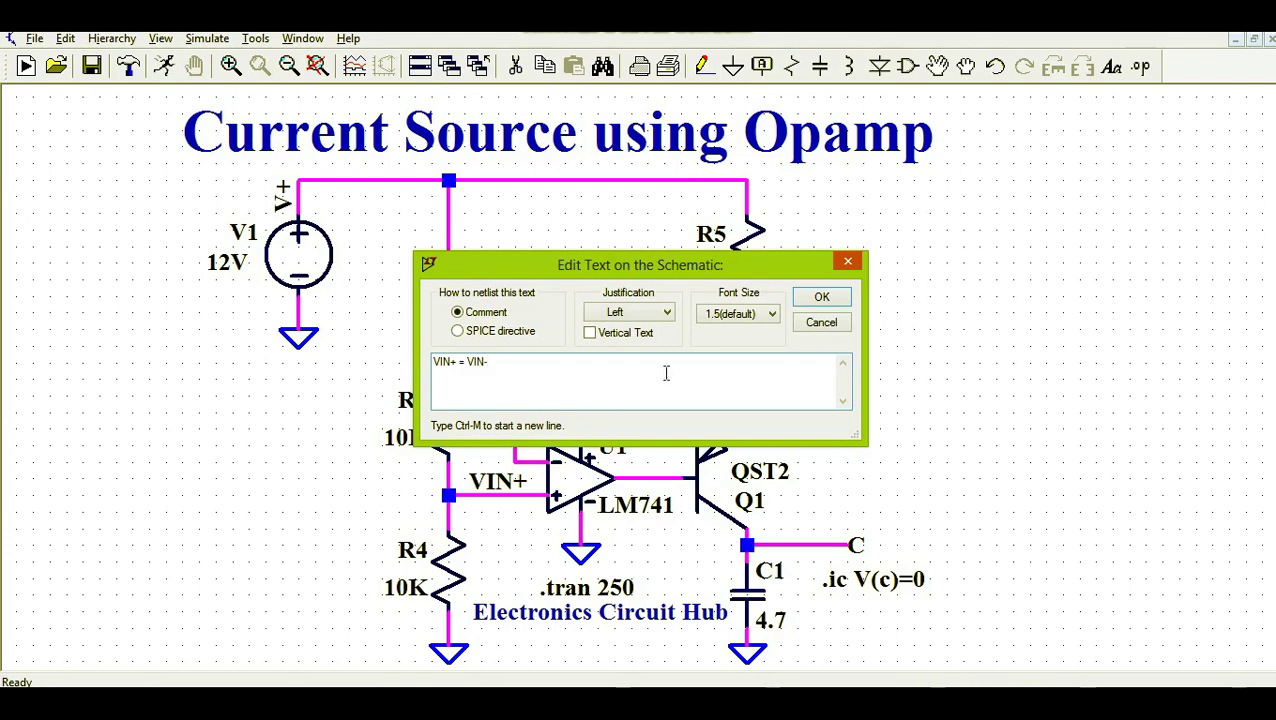
left_click(738, 313)
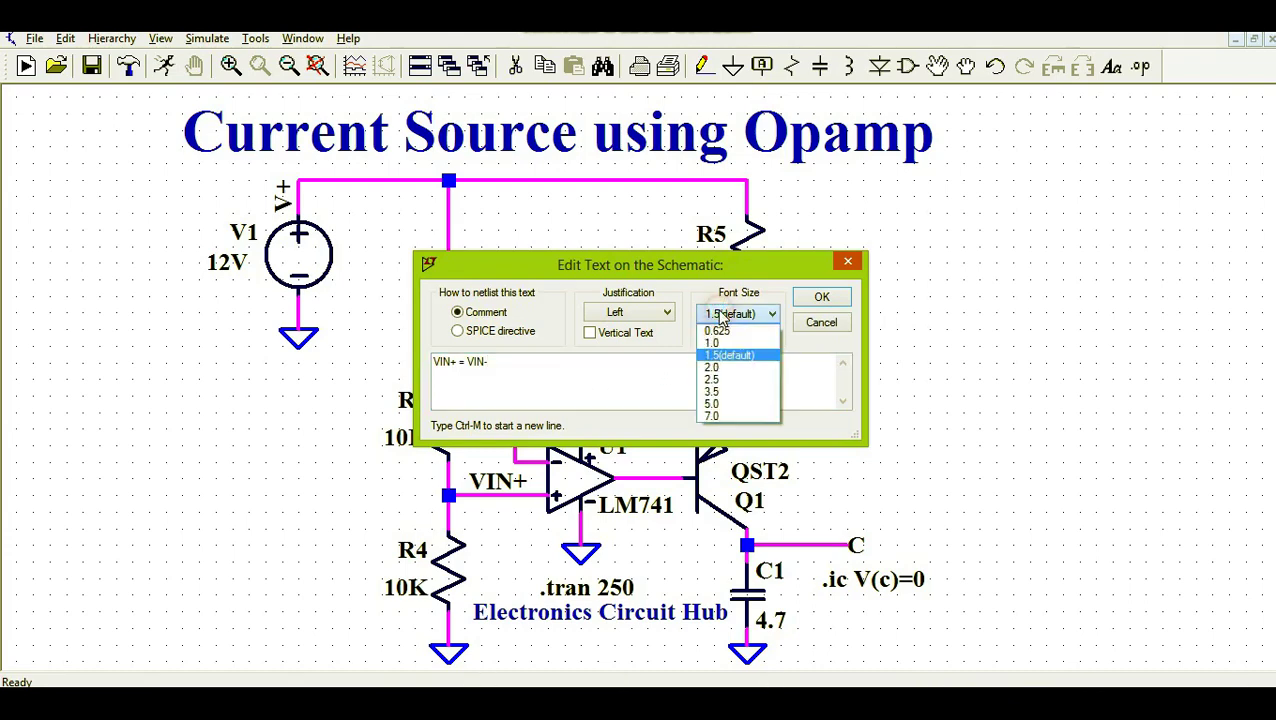
left_click(728, 391)
left_click(816, 296)
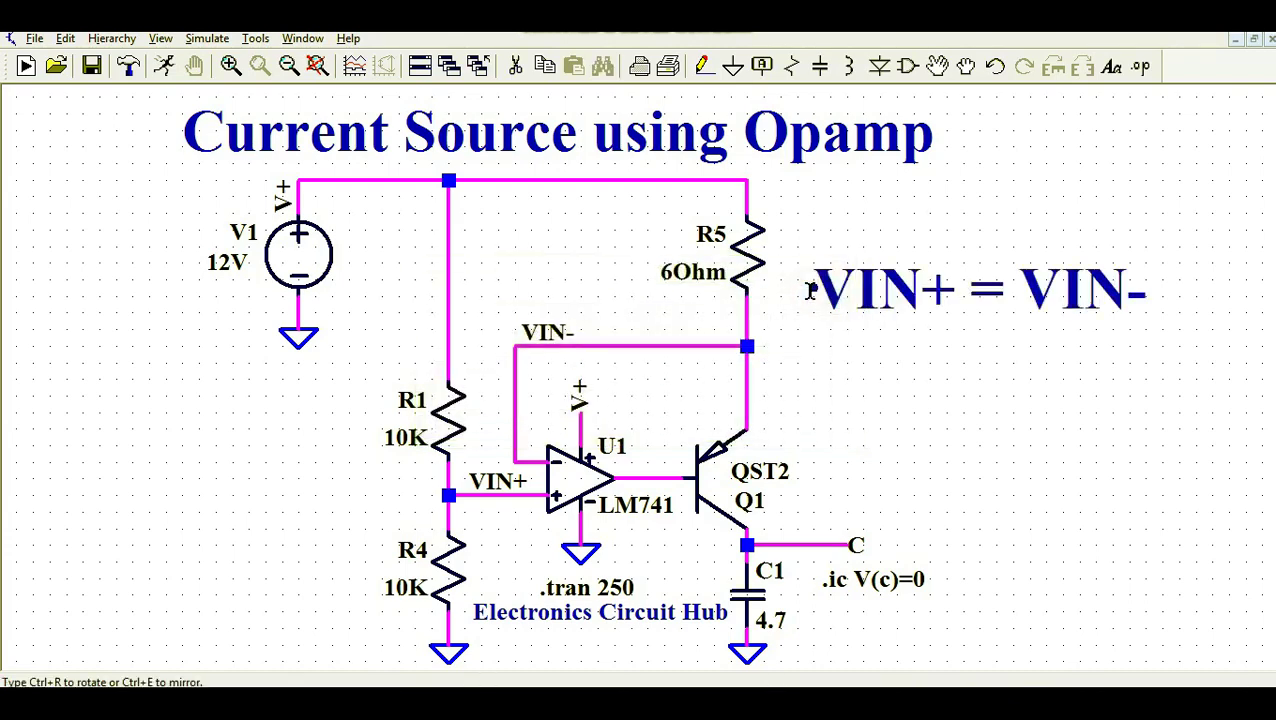
left_click(99, 493)
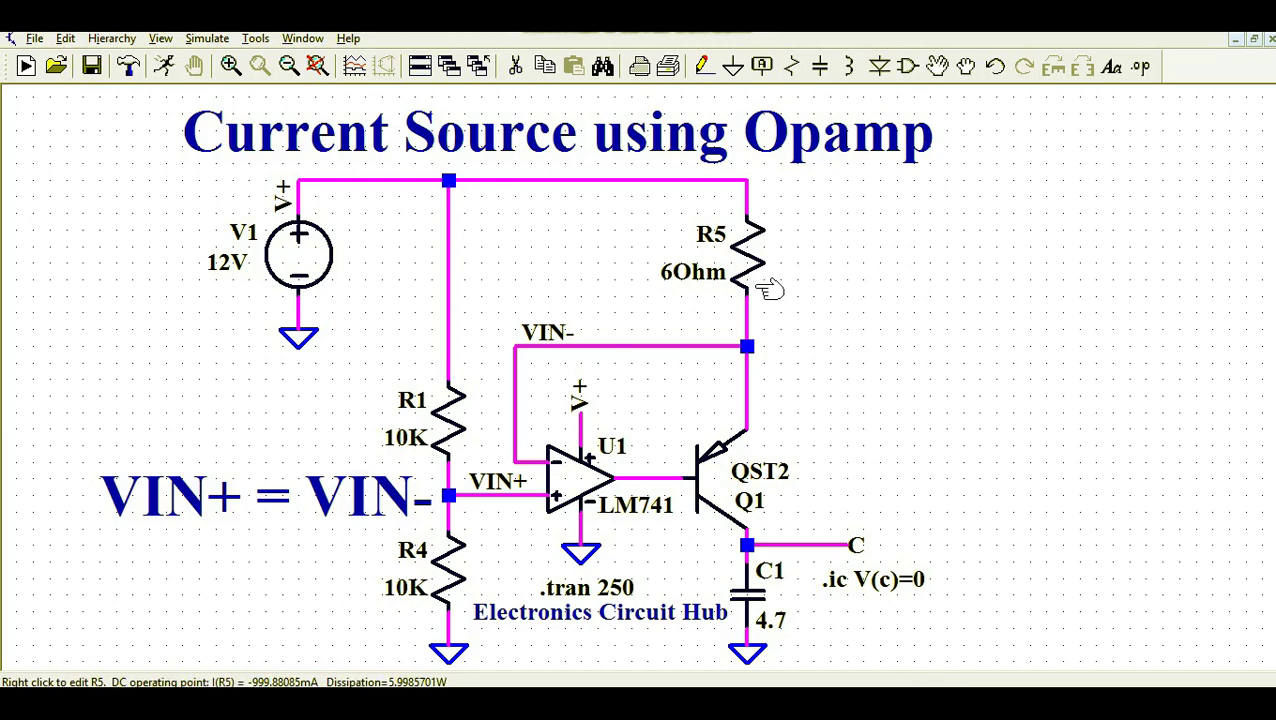
Add an 'IR5=1A' text comment beside resistor R5.
left_click(1115, 70)
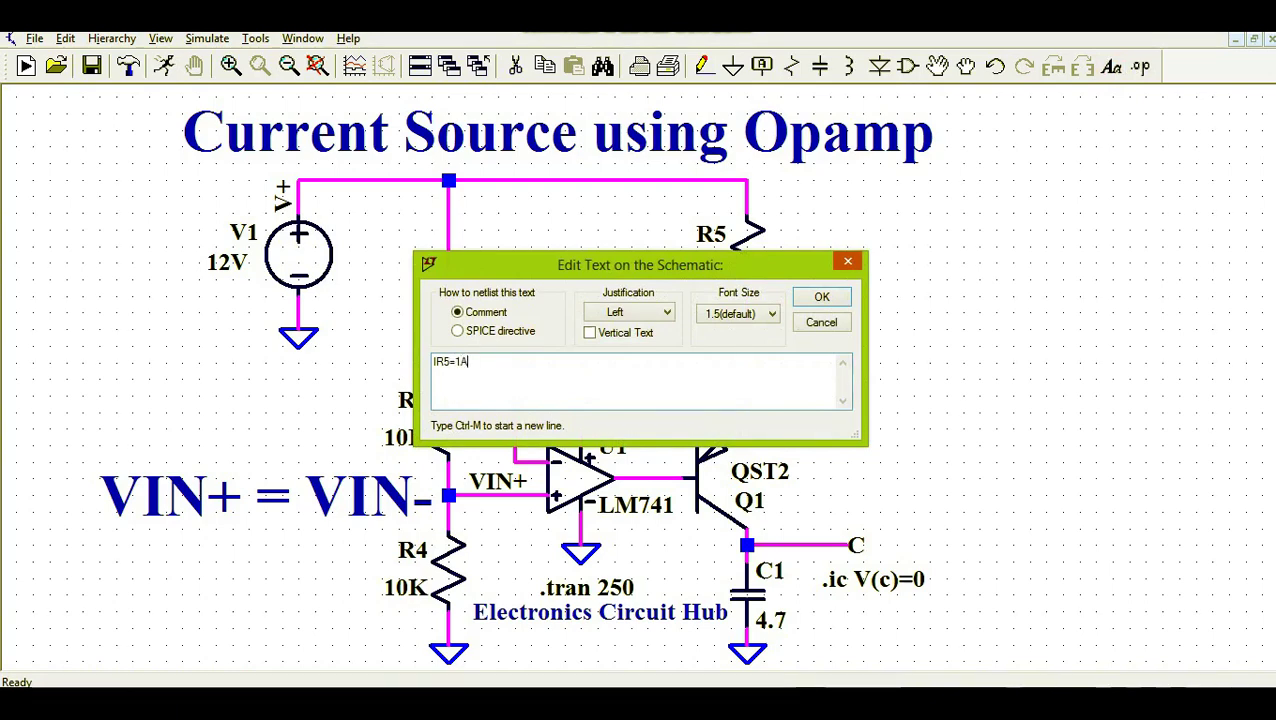
type("IR5=1A")
key("Return")
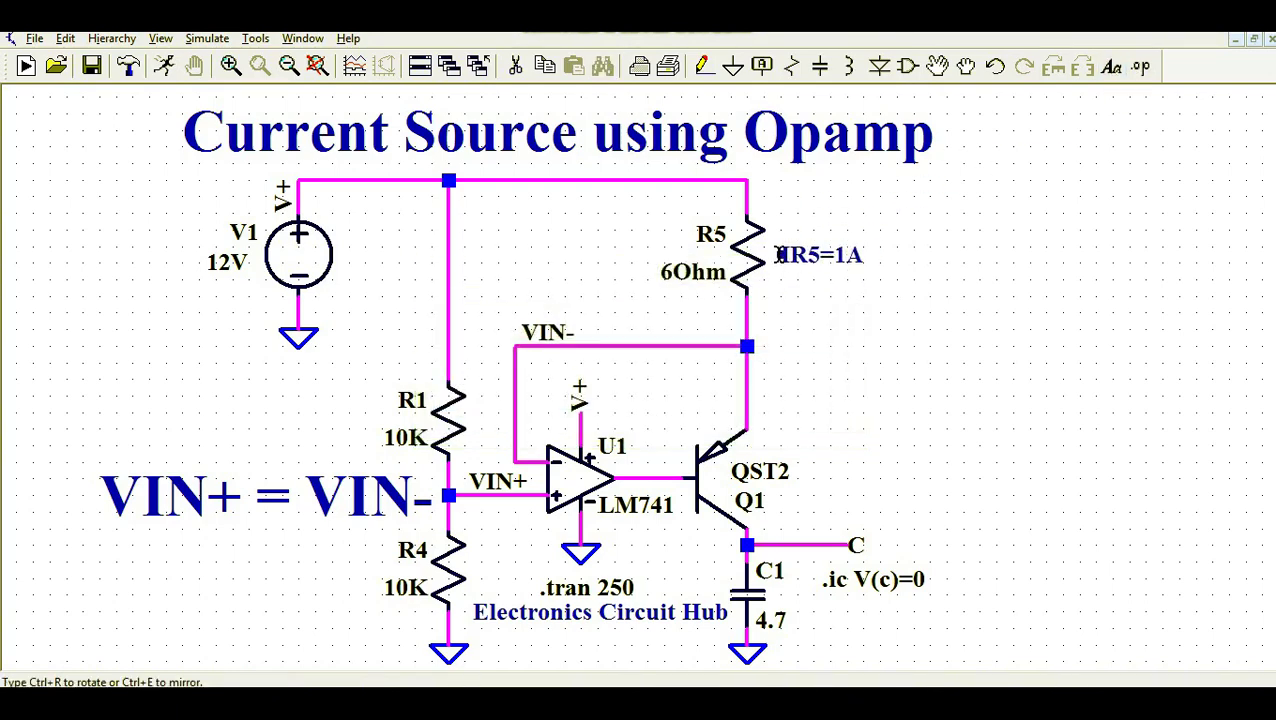
left_click(779, 255)
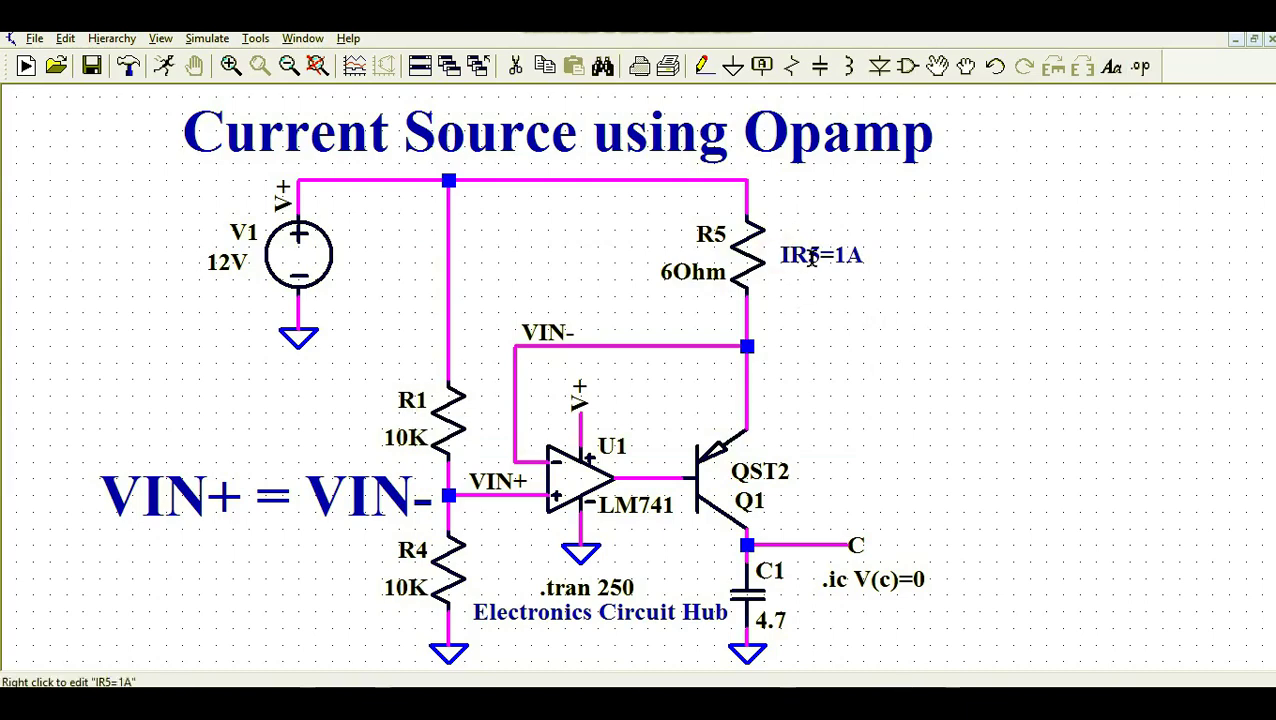
Enlarge the IR5=1A label to a bigger font size.
right_click(812, 258)
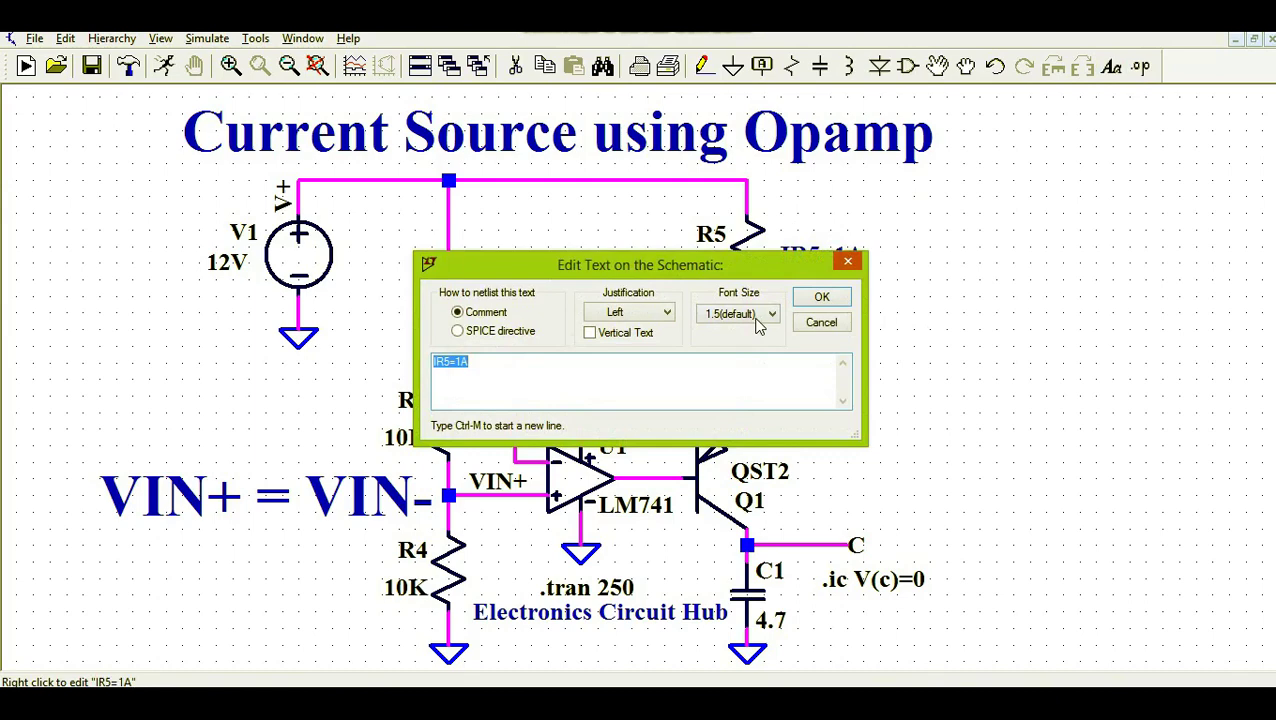
left_click(758, 316)
left_click(735, 364)
left_click(806, 294)
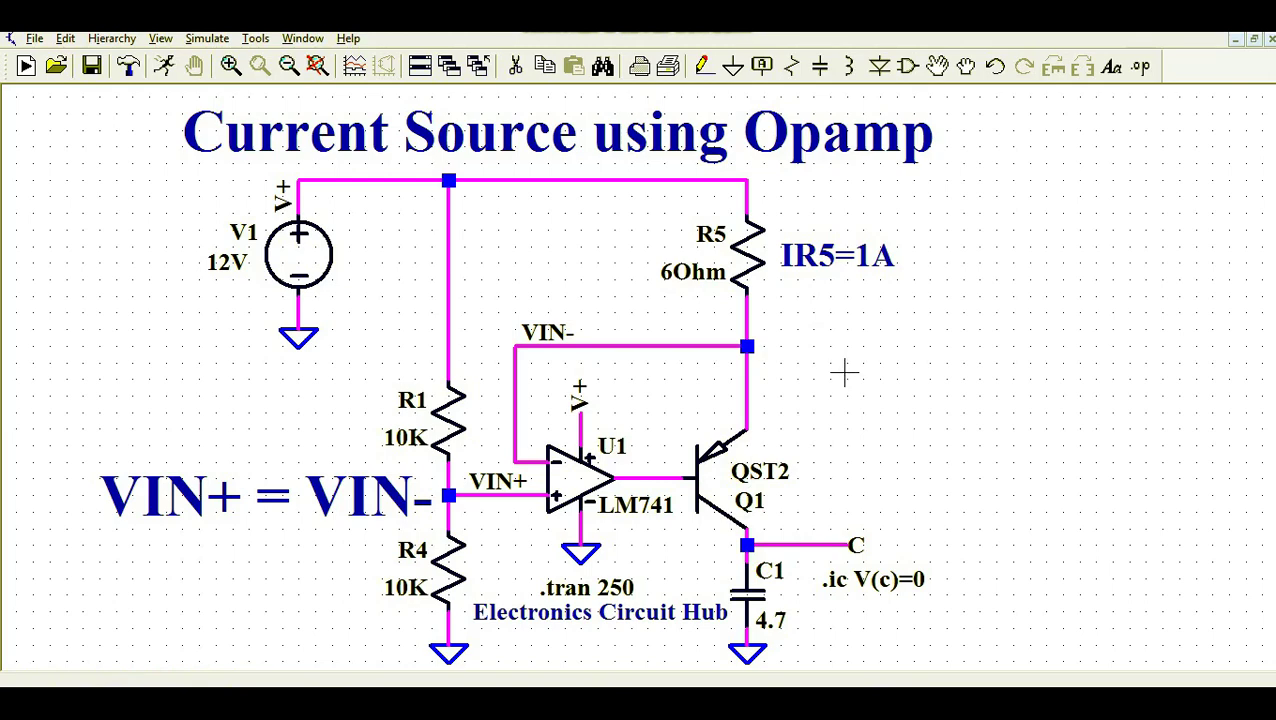
left_click(192, 38)
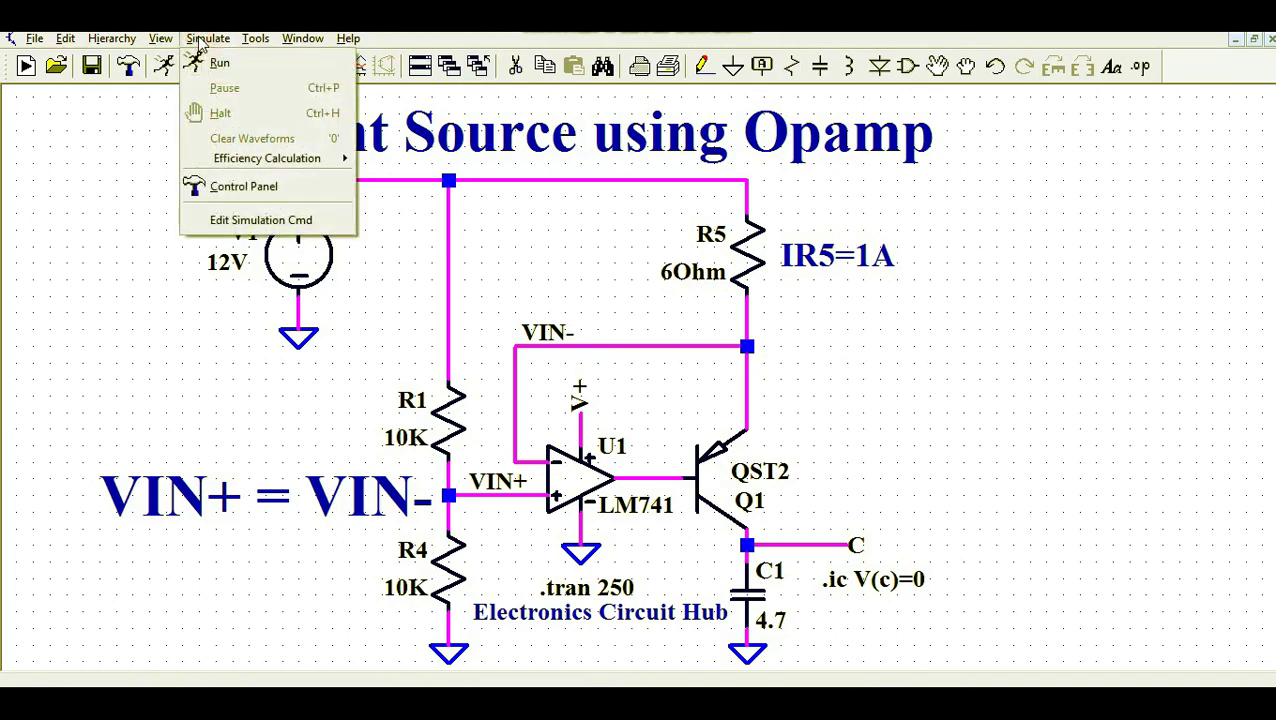
left_click(232, 222)
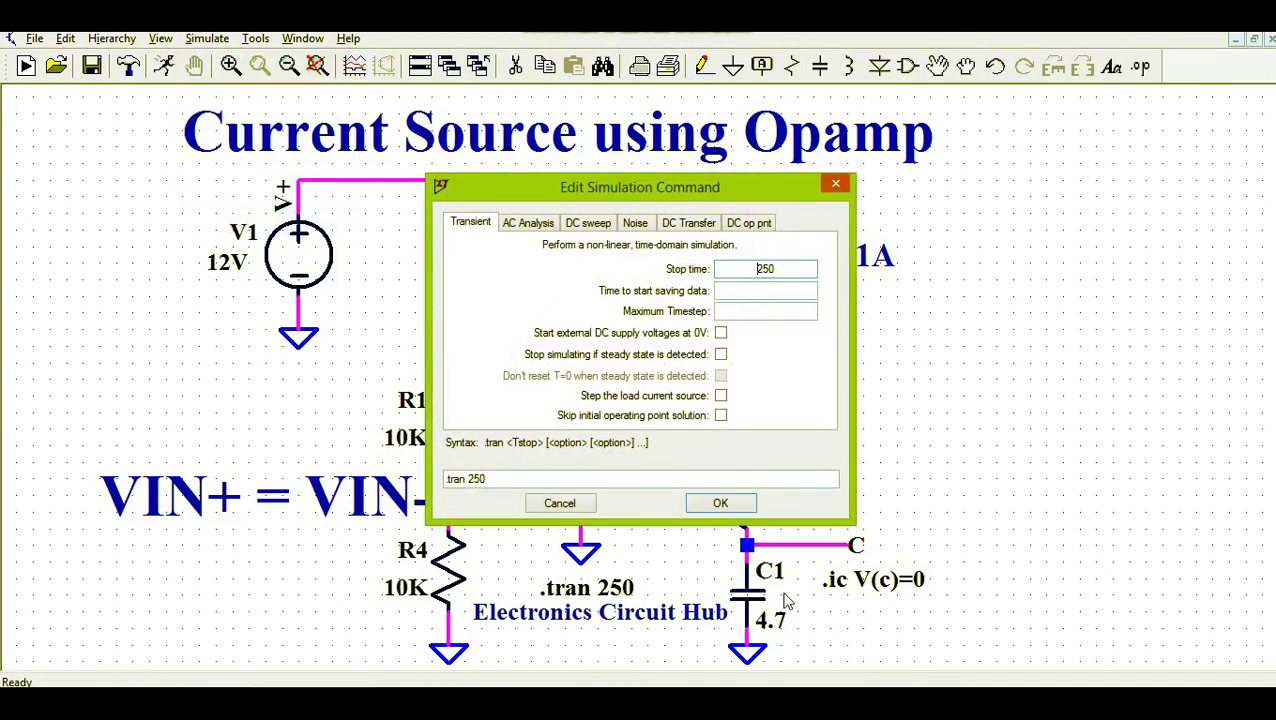
left_click_drag(748, 184, 492, 114)
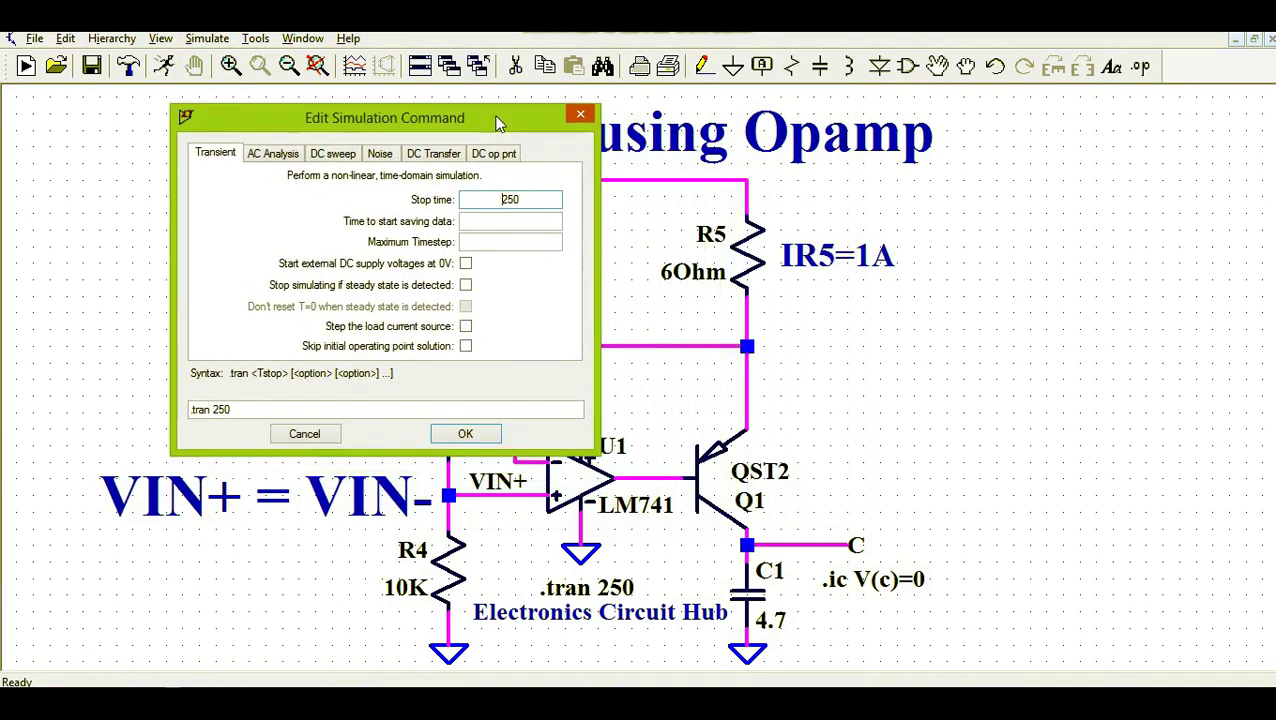
double_click(510, 199)
left_click(465, 435)
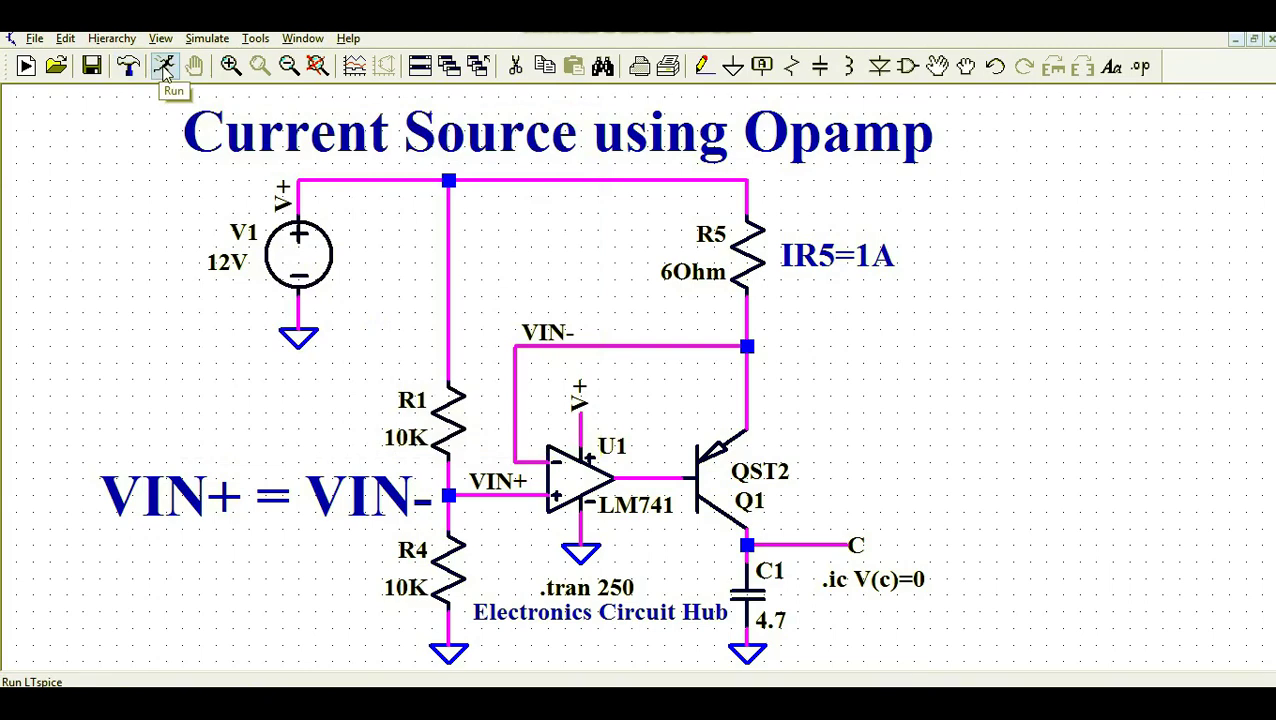
Run the transient simulation and tile the waveform and schematic windows vertically, side by side.
left_click(166, 66)
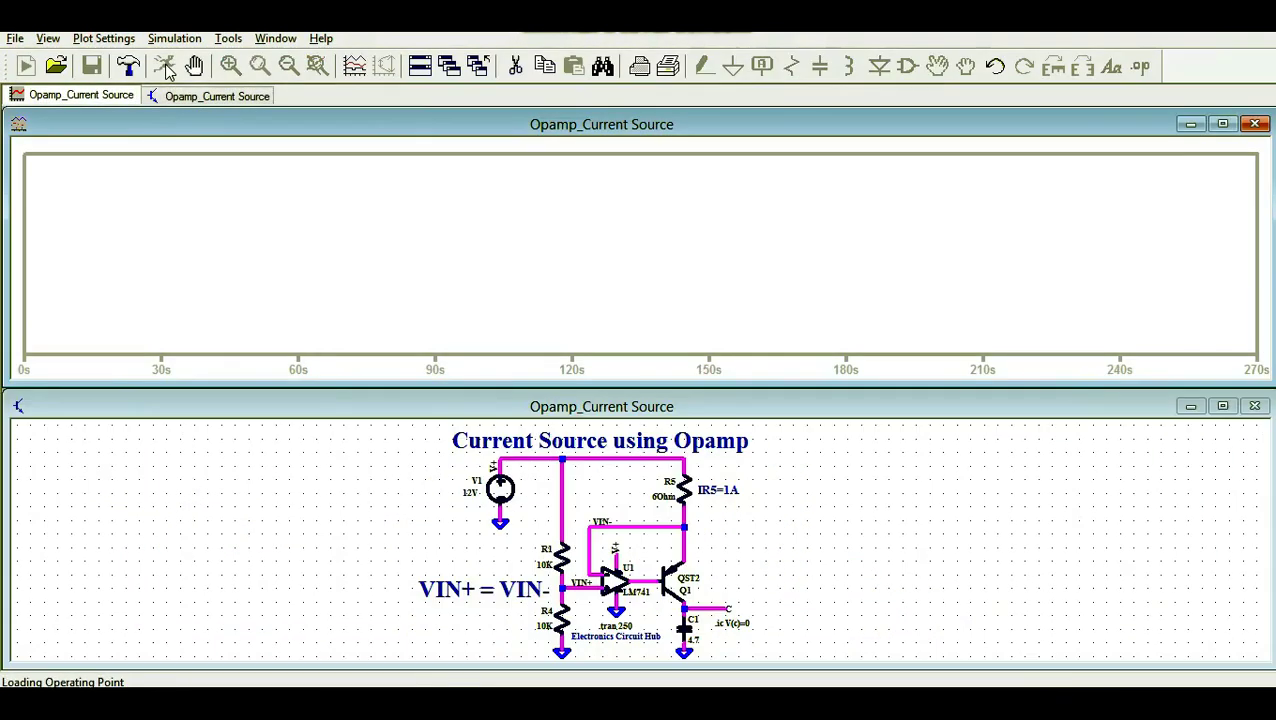
left_click(283, 38)
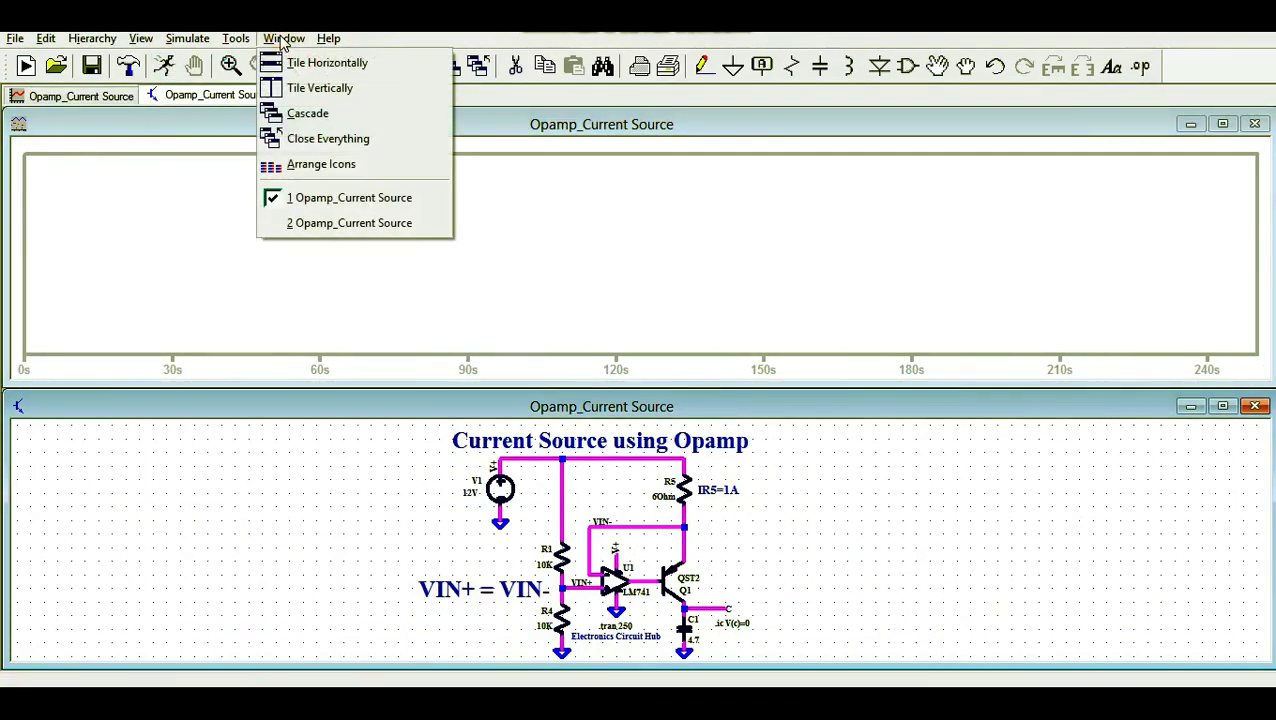
left_click(318, 88)
scroll(20, 336, "up", 2)
scroll(63, 342, "down", 2)
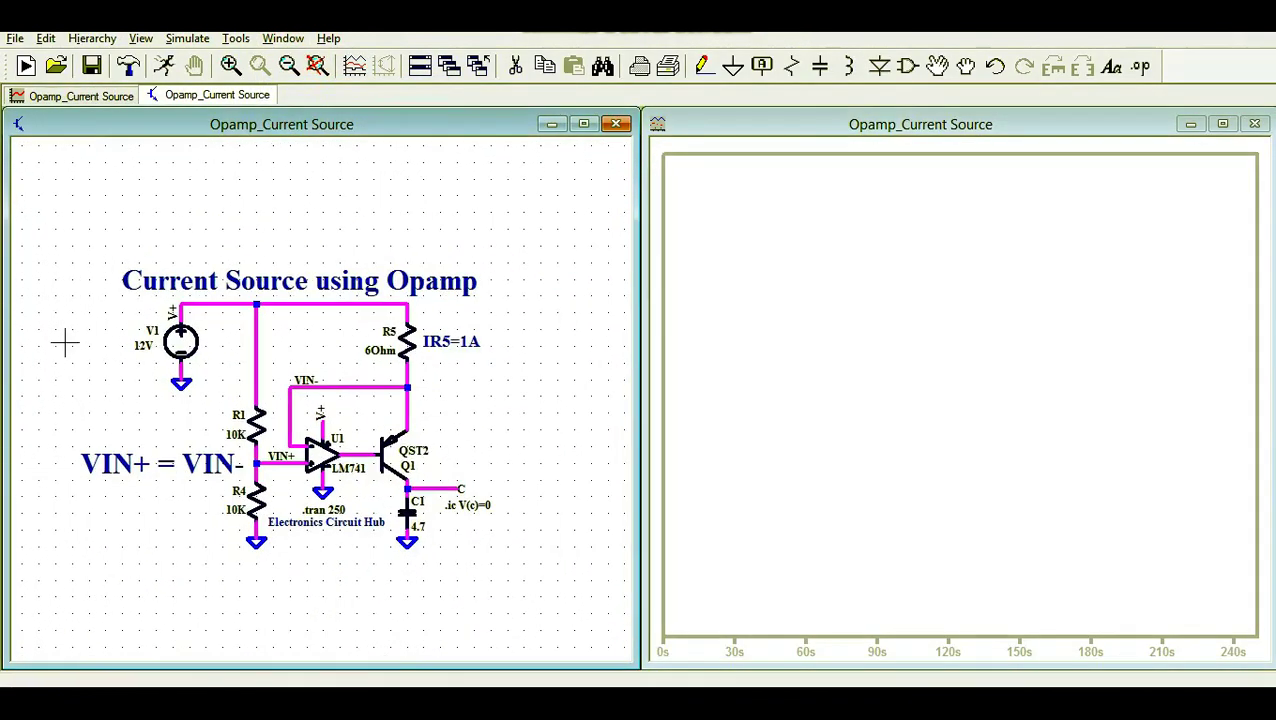
scroll(65, 342, "up", 2)
left_click_drag(77, 370, 20, 353)
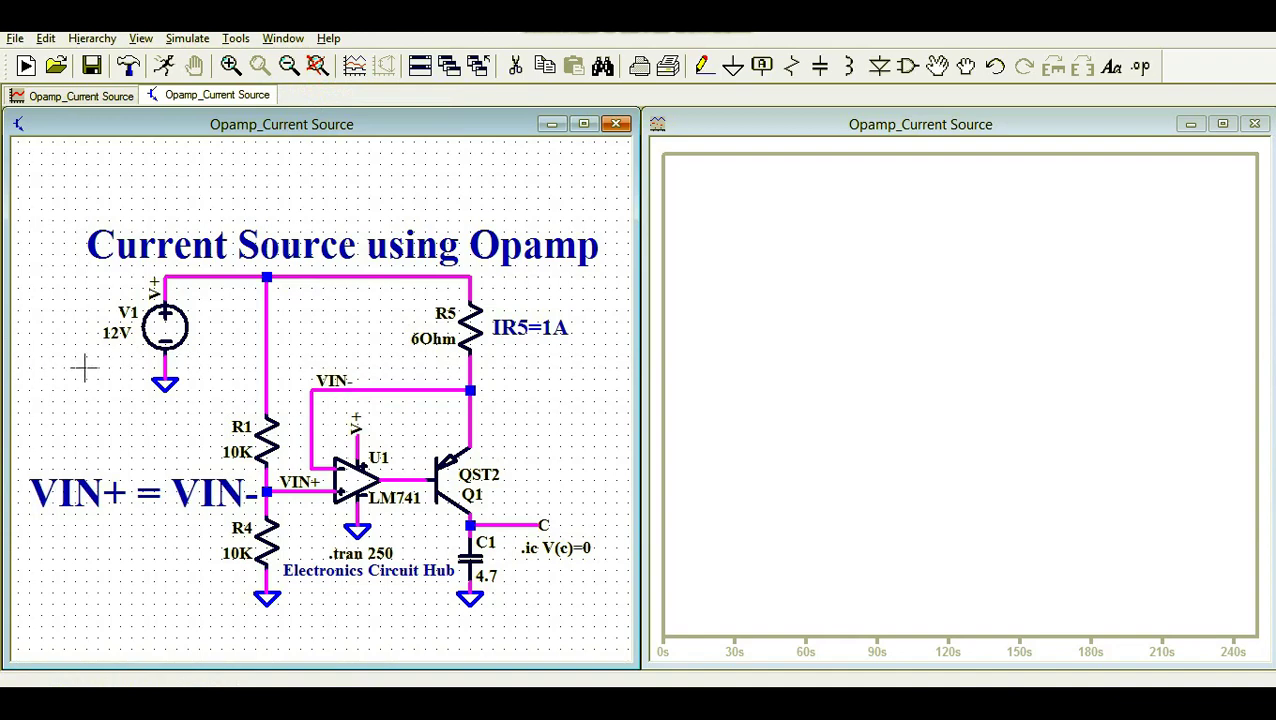
left_click(1152, 346)
Probe V(v+), V(vin+), the VIN- to VIN+ difference, and op-amp output V(n001).
left_click(229, 277)
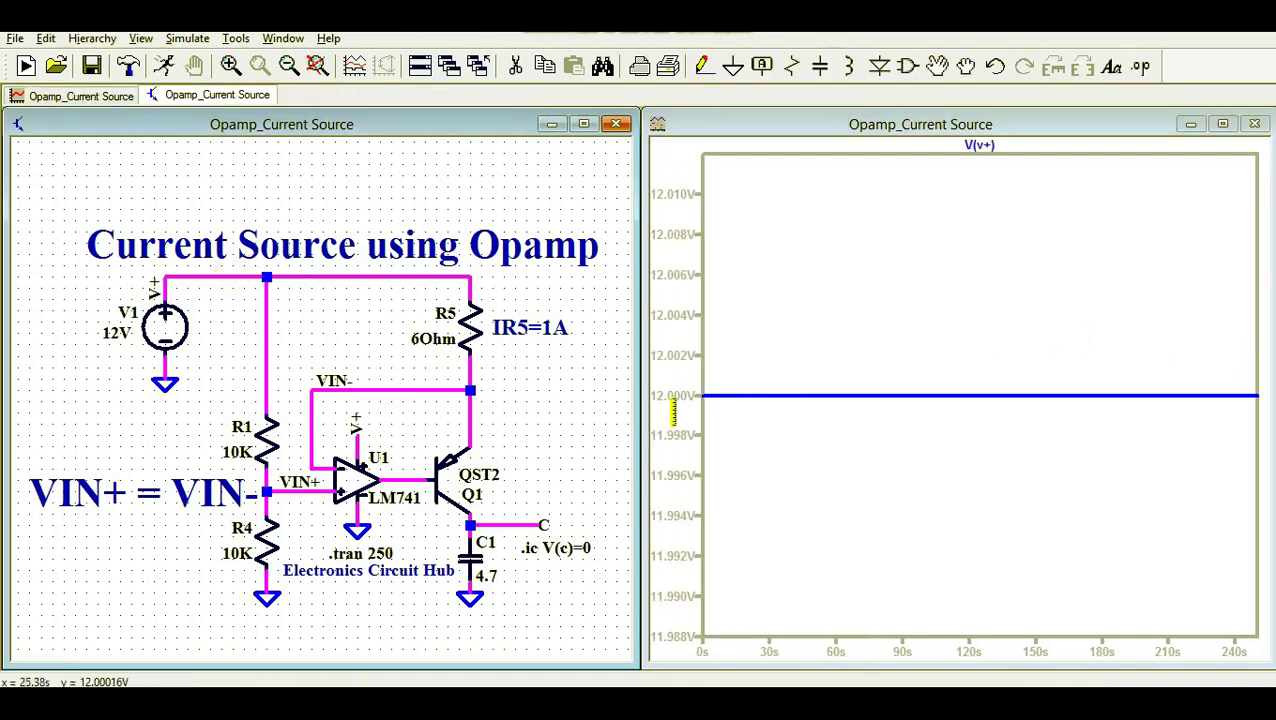
left_click(278, 487)
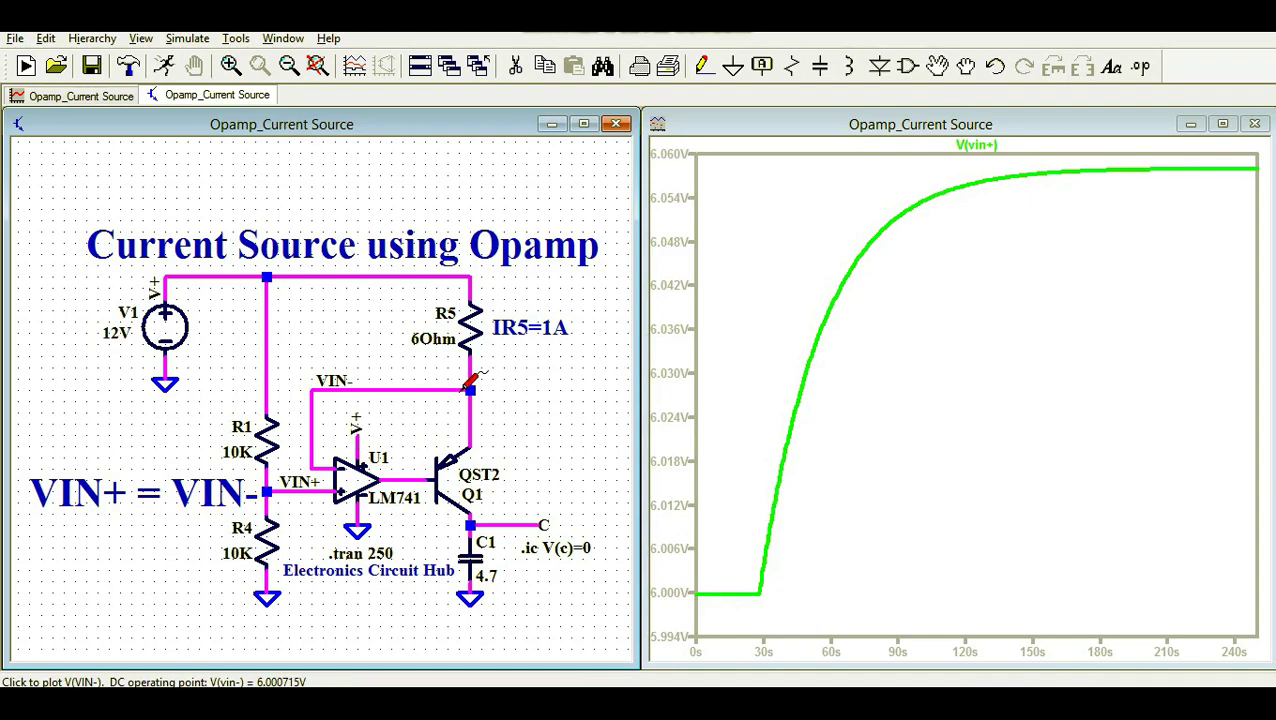
left_click_drag(468, 384, 322, 482)
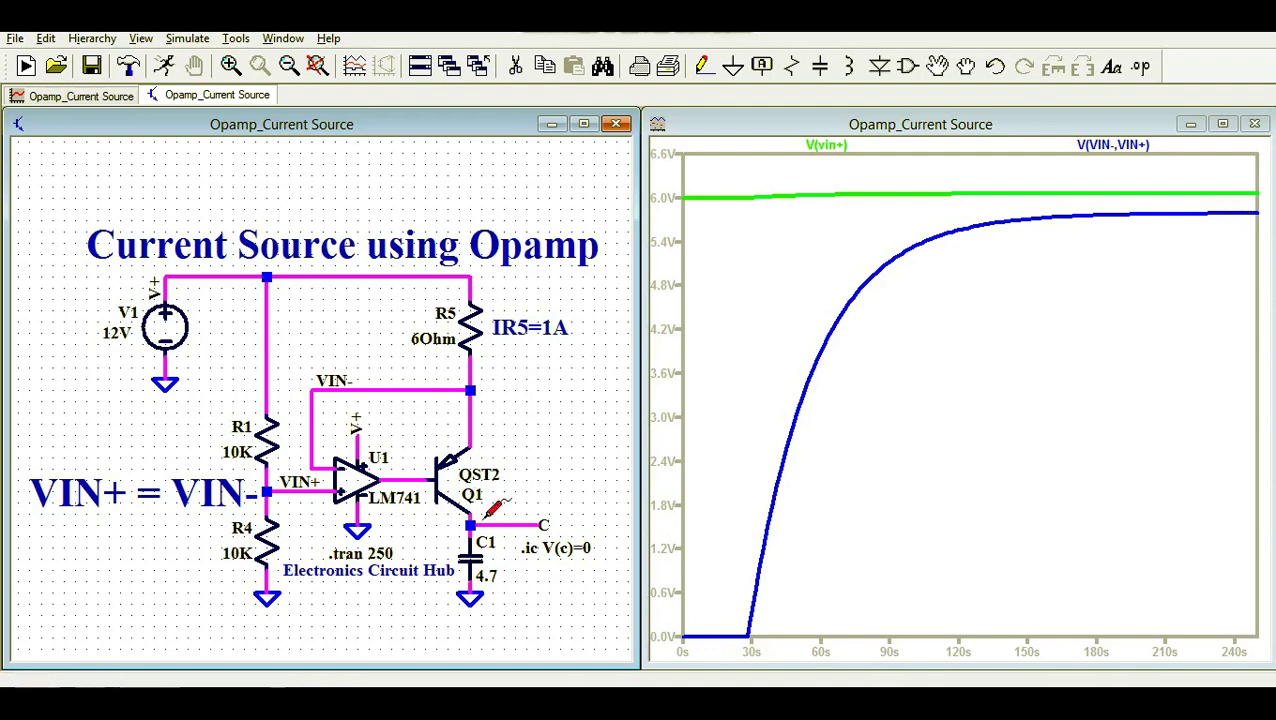
left_click(419, 472)
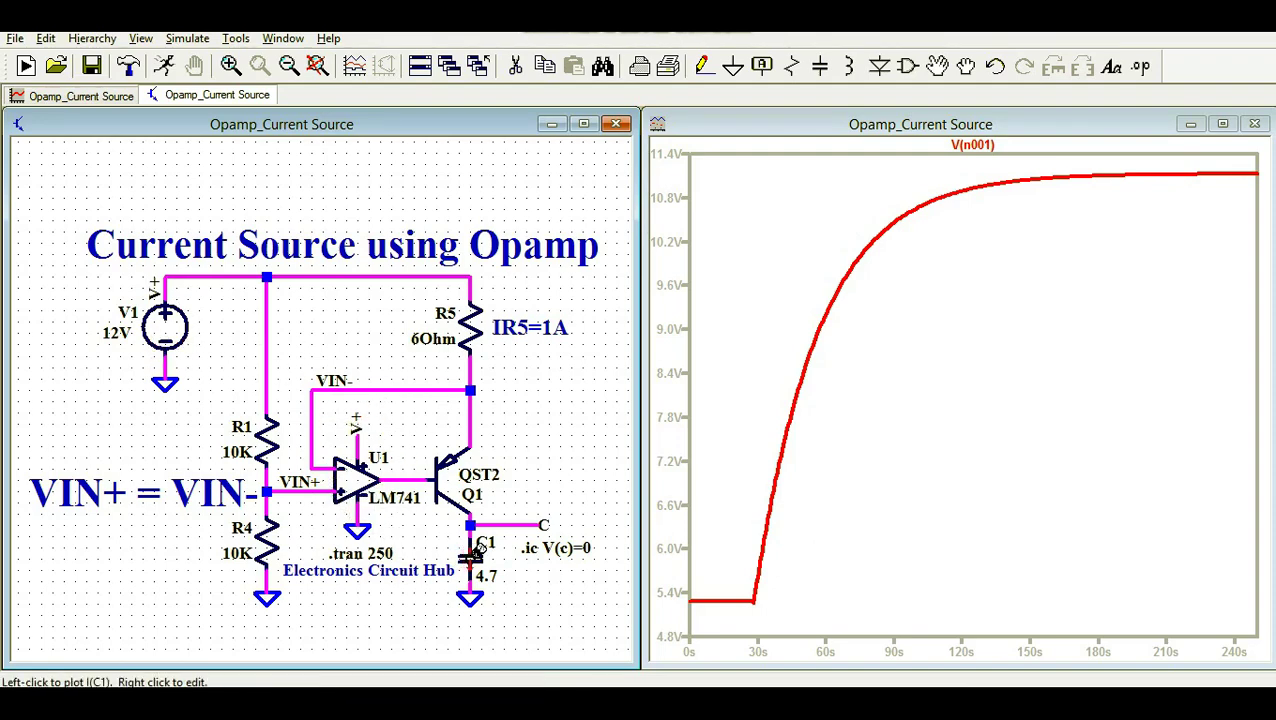
Probe capacitor C1 to plot its current I(C1).
left_click(472, 560)
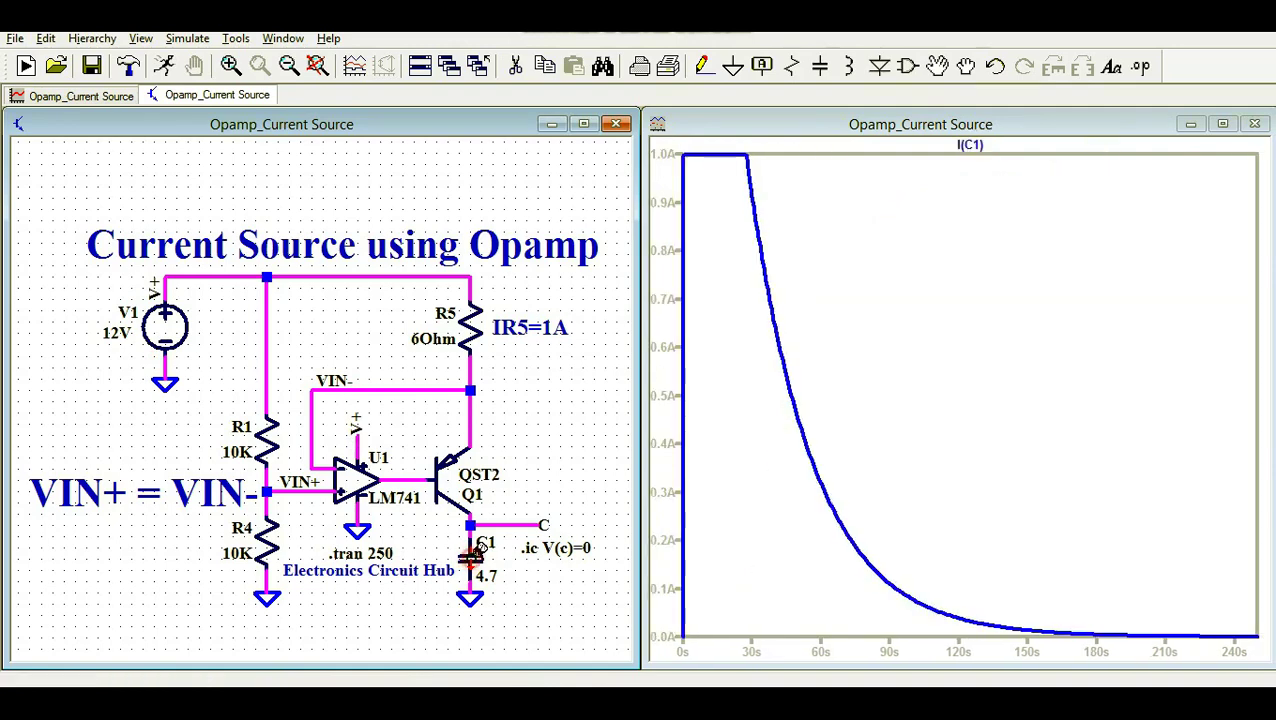